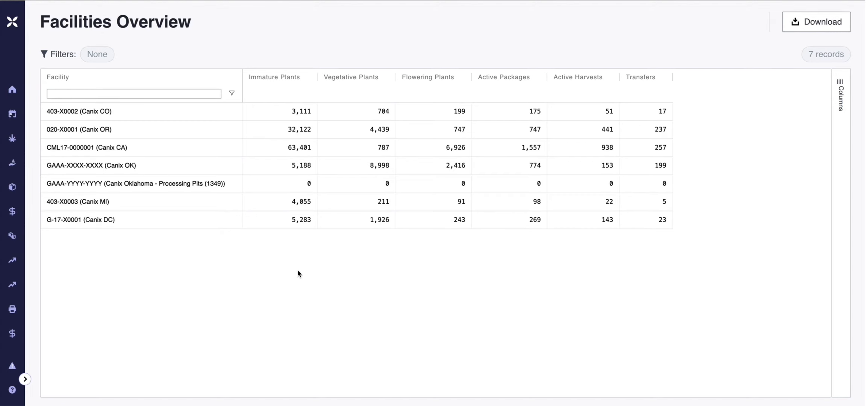
Step: Open the User Management page from the Admin section of the expanded navigation
{"action": "left_click", "coordinate": [24, 379]}
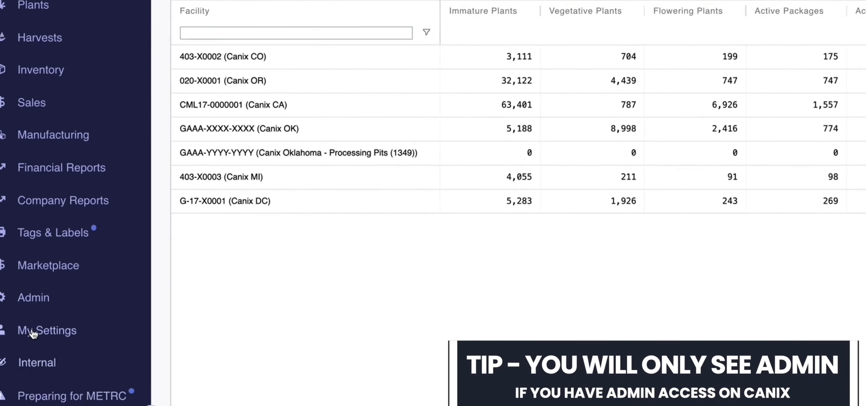
{"action": "left_click", "coordinate": [68, 296]}
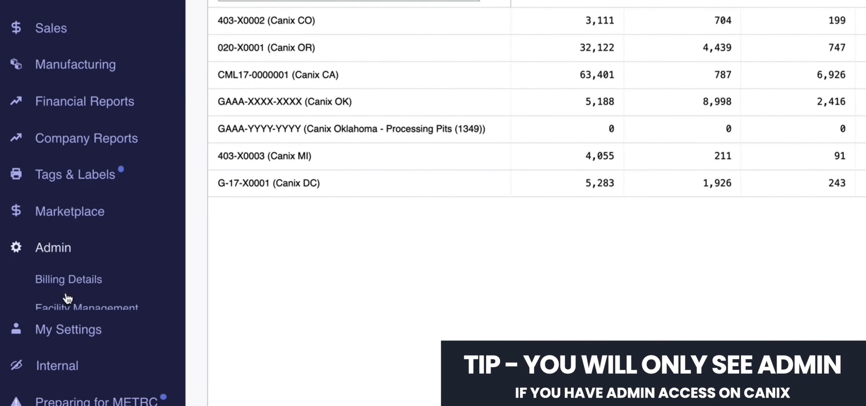
{"action": "scroll", "coordinate": [139, 272], "scroll_direction": "down", "scroll_amount": 3}
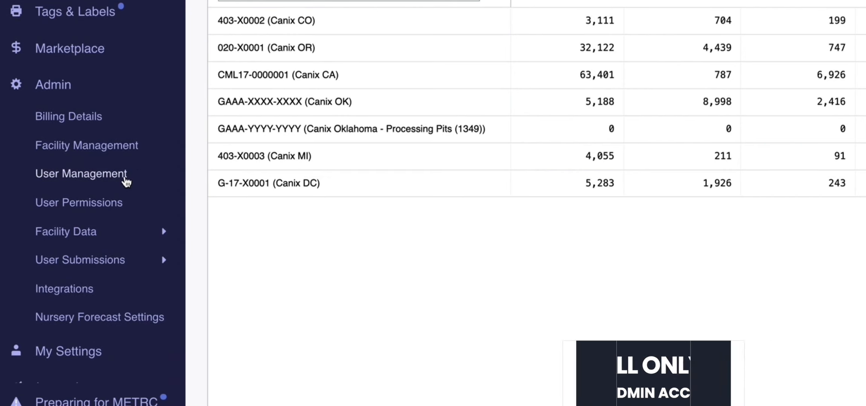
{"action": "left_click", "coordinate": [125, 181]}
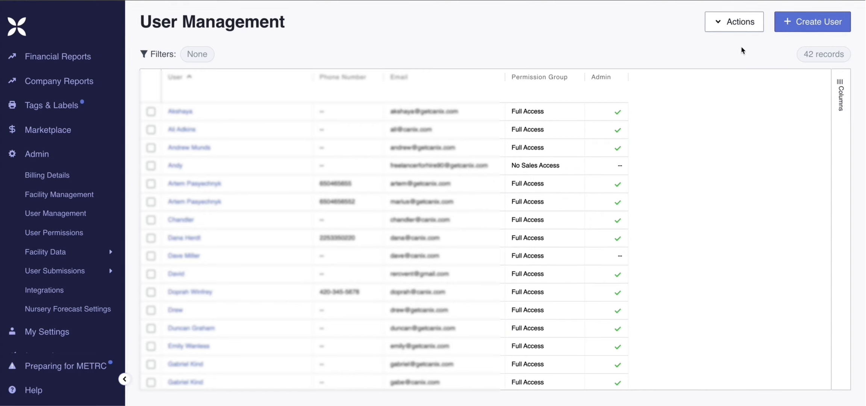
{"action": "left_click_drag", "start_coordinate": [709, 38], "coordinate": [765, 38]}
{"action": "left_click", "coordinate": [783, 38]}
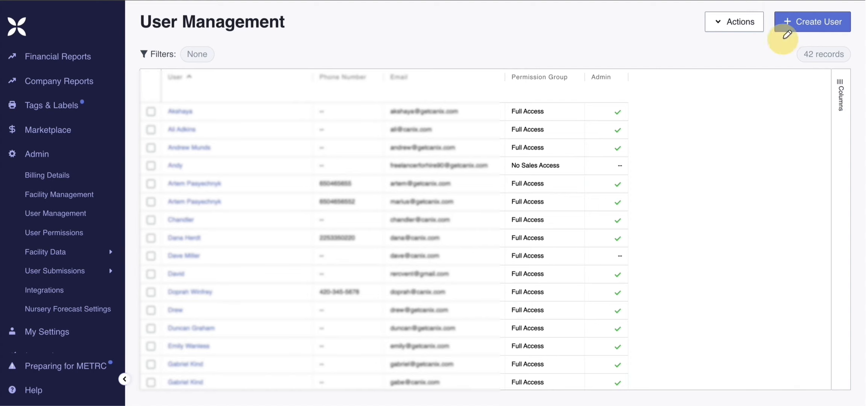
{"action": "left_click_drag", "start_coordinate": [784, 38], "coordinate": [849, 42]}
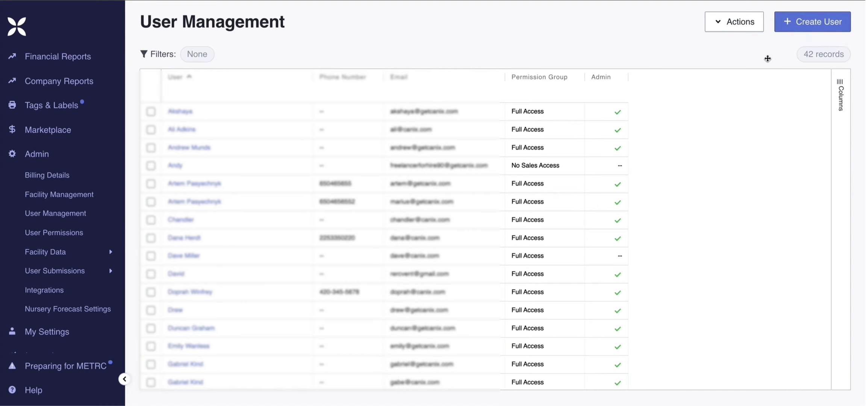
{"action": "left_click", "coordinate": [744, 57]}
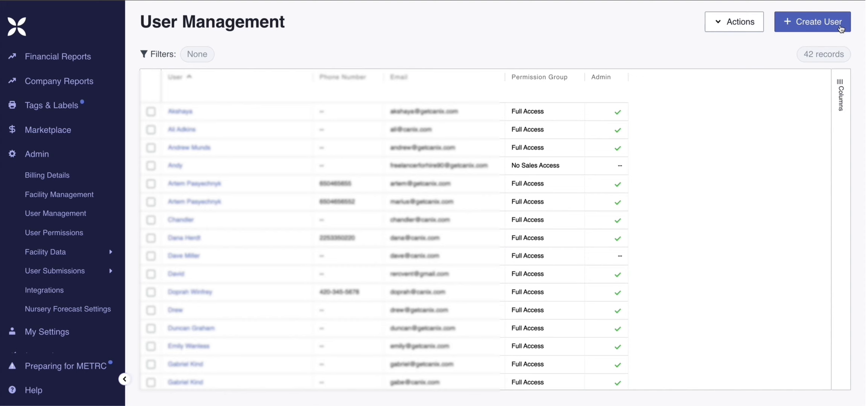
Step: Start creating a new user and fill in the user's full name and phone number
{"action": "left_click", "coordinate": [841, 28]}
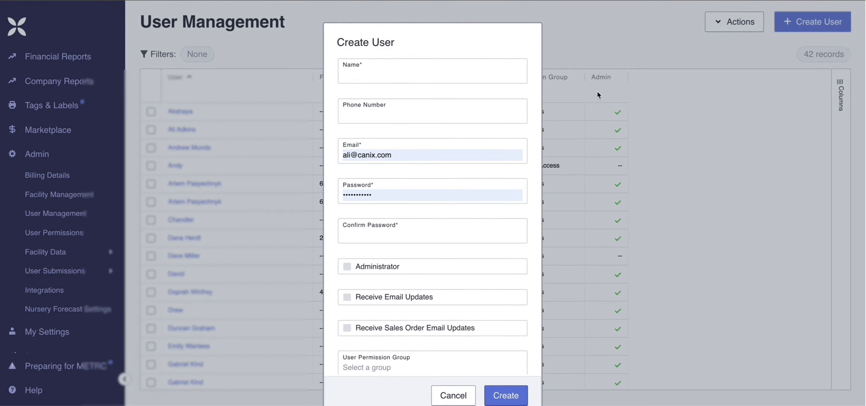
{"action": "left_click", "coordinate": [428, 70]}
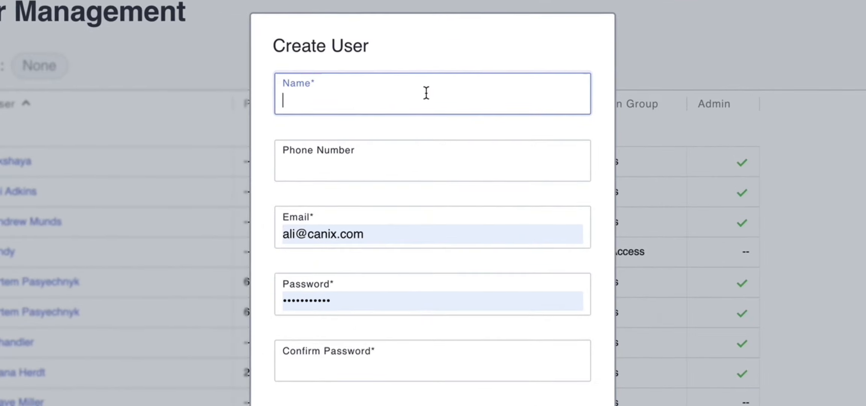
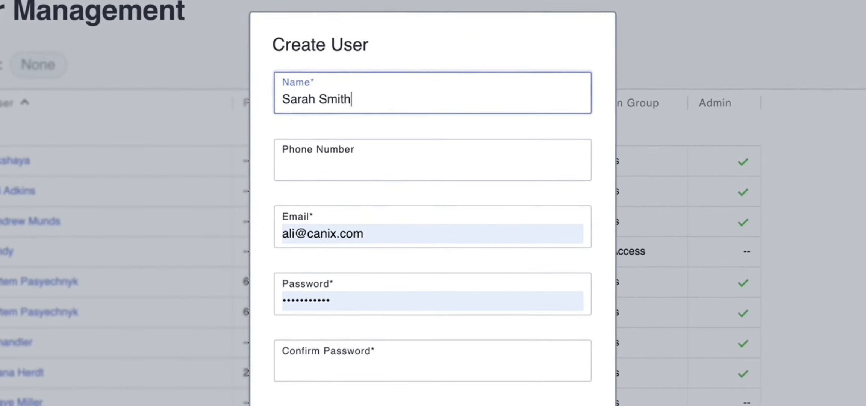
{"action": "left_click", "coordinate": [393, 169]}
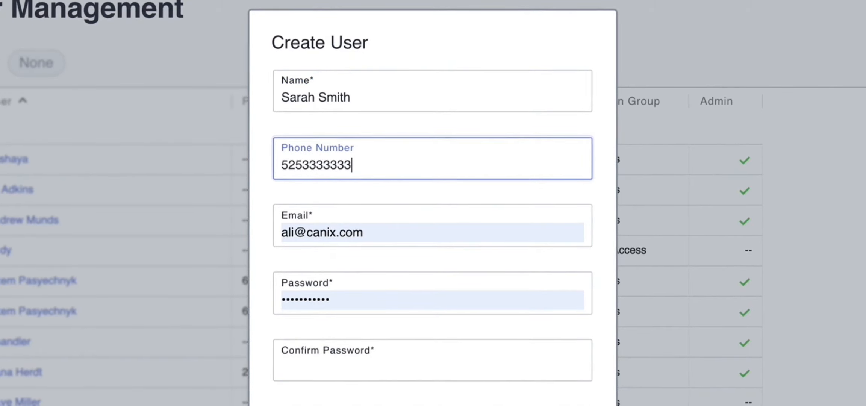
Step: Replace the prefilled email in the Create User form with the new user's email address
{"action": "left_click", "coordinate": [386, 230]}
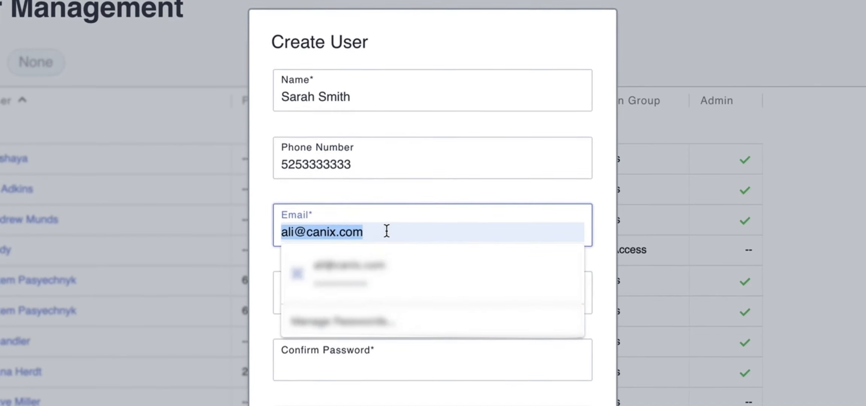
{"action": "type", "text": "sm"}
{"action": "key", "text": "BackSpace"}
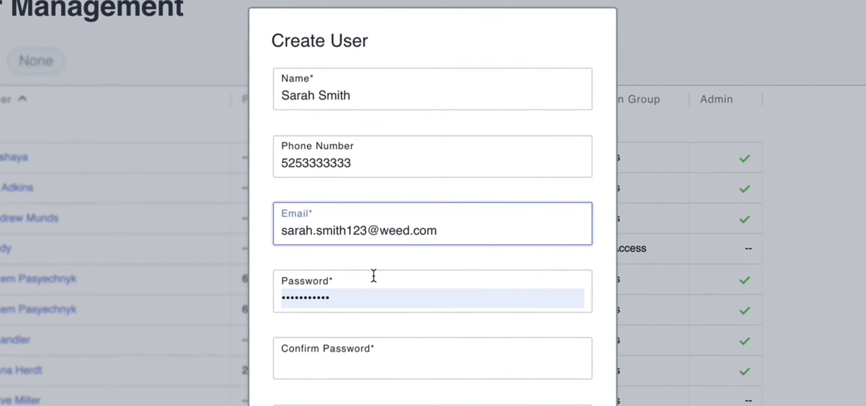
Step: Replace the prefilled password with the new user's account password and repeat it in the Confirm Password field
{"action": "left_click", "coordinate": [363, 301]}
{"action": "key", "text": "BackSpace"}
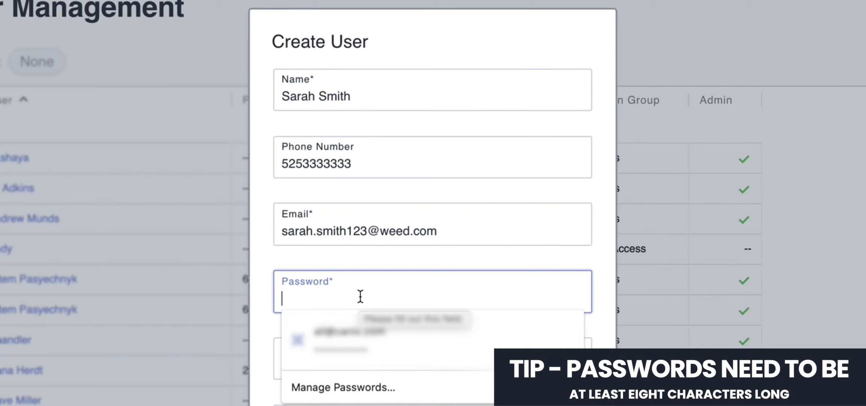
{"action": "type", "text": "•••••"}
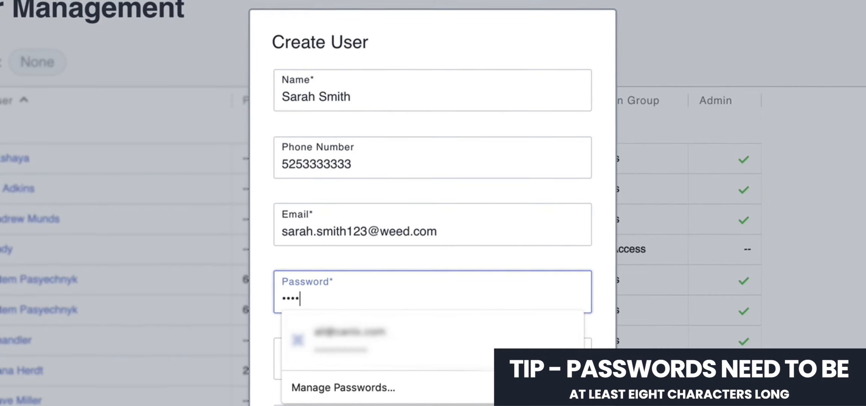
{"action": "type", "text": "•••"}
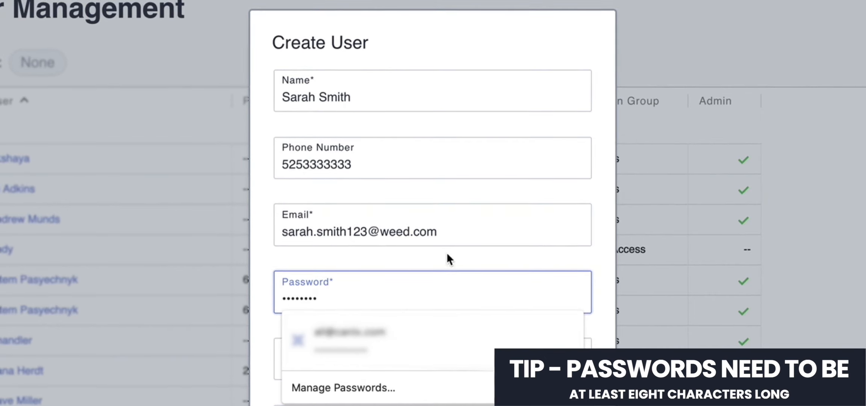
{"action": "left_click", "coordinate": [489, 258]}
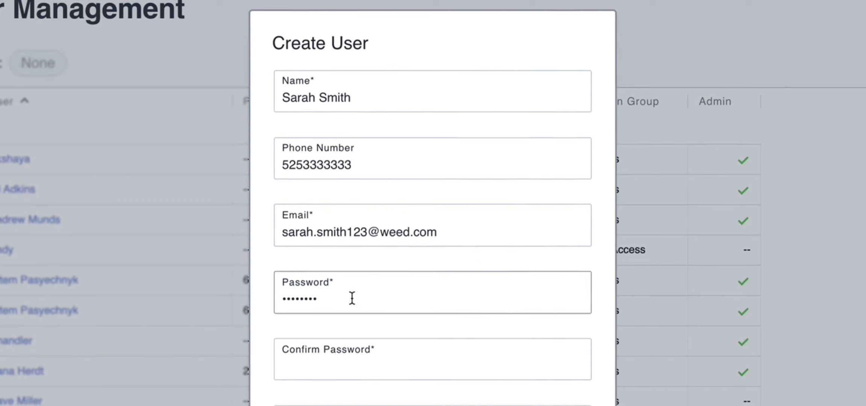
{"action": "left_click", "coordinate": [390, 367]}
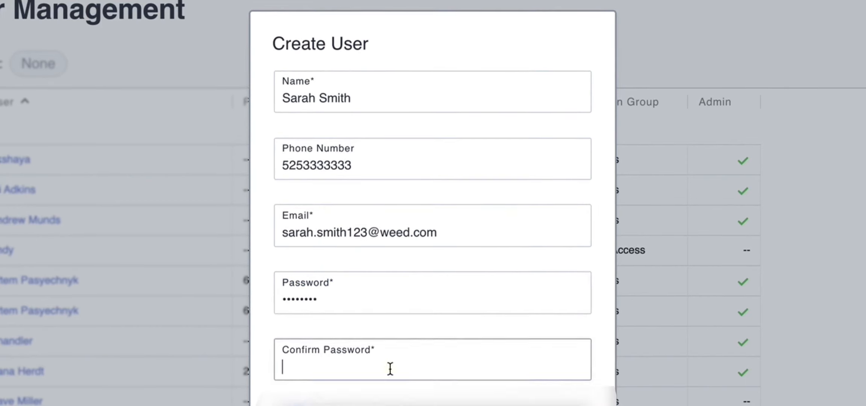
{"action": "type", "text": "••••••"}
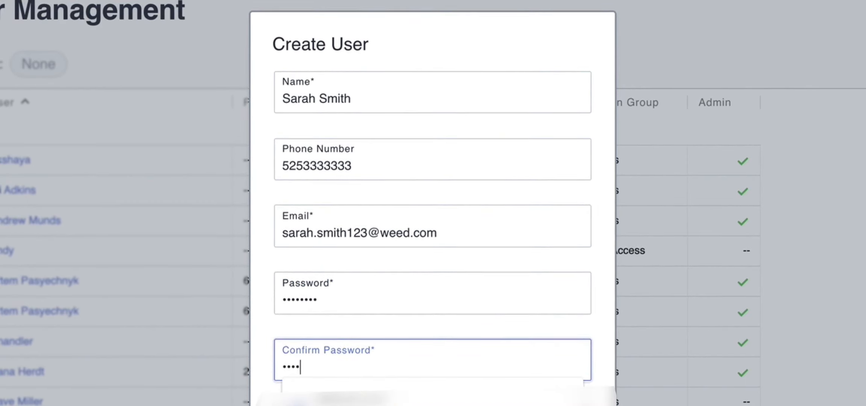
{"action": "type", "text": "••"}
{"action": "left_click", "coordinate": [593, 332]}
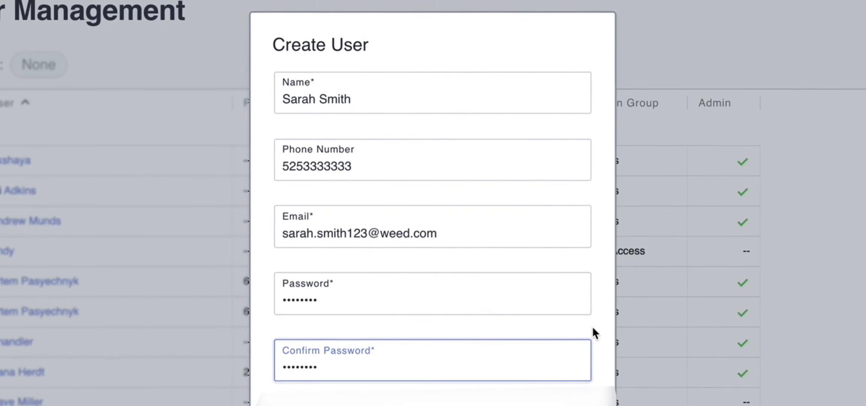
Step: Enable Receive Email Updates and Receive Sales Order Email Updates, and set the User Permission Group to Cultivation Technician
{"action": "scroll", "coordinate": [574, 359], "scroll_direction": "down", "scroll_amount": 1}
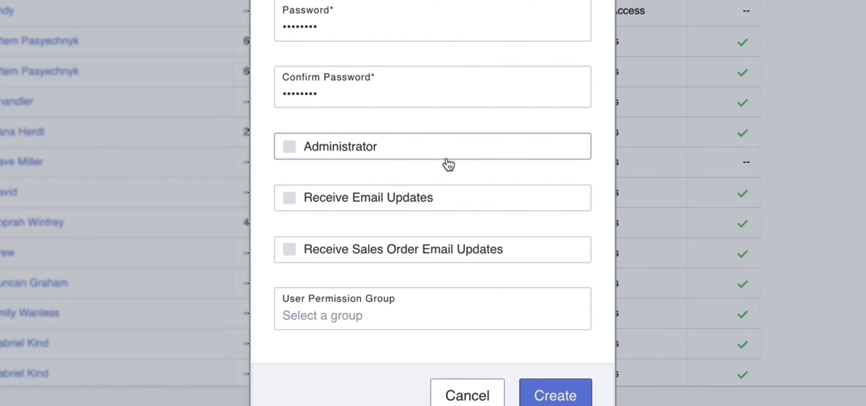
{"action": "left_click", "coordinate": [290, 199]}
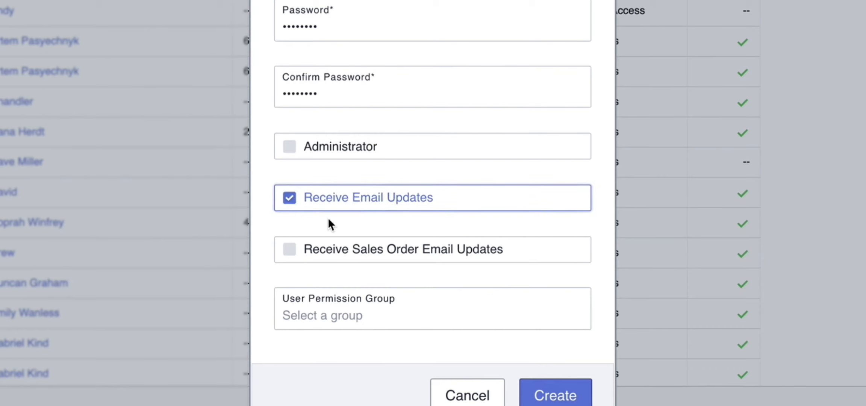
{"action": "left_click", "coordinate": [290, 251]}
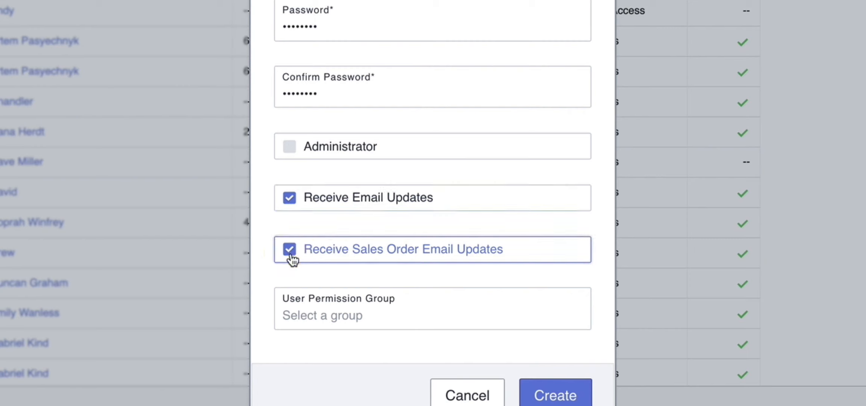
{"action": "left_click", "coordinate": [431, 324]}
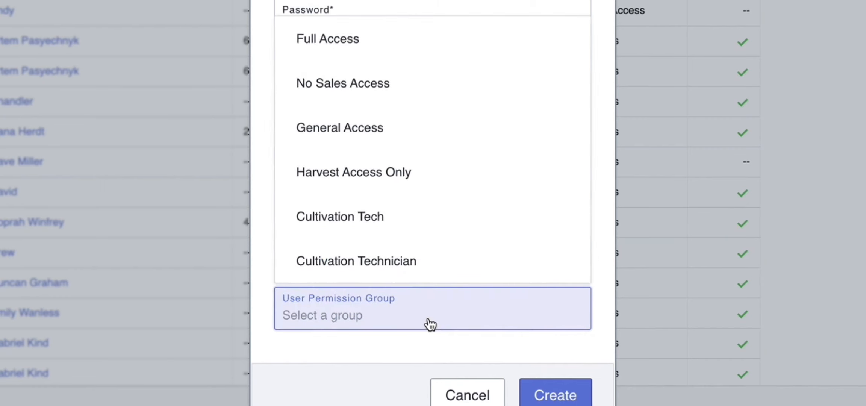
{"action": "left_click", "coordinate": [421, 268]}
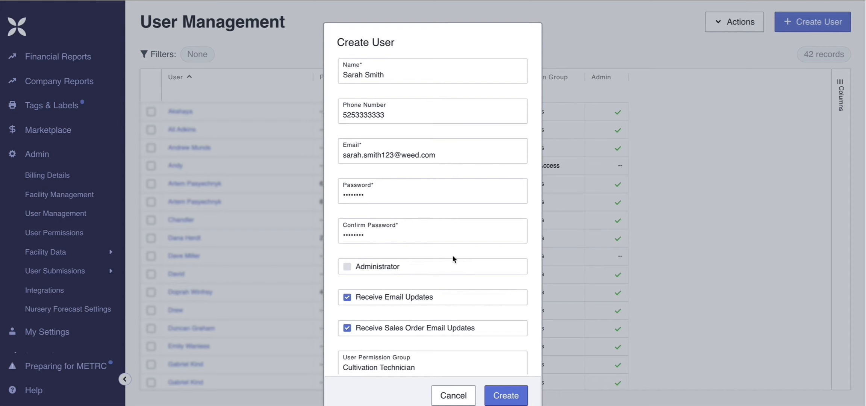
Step: Create the user from the completed form and locate the new entry in the user list
{"action": "scroll", "coordinate": [453, 257], "scroll_direction": "down", "scroll_amount": 1}
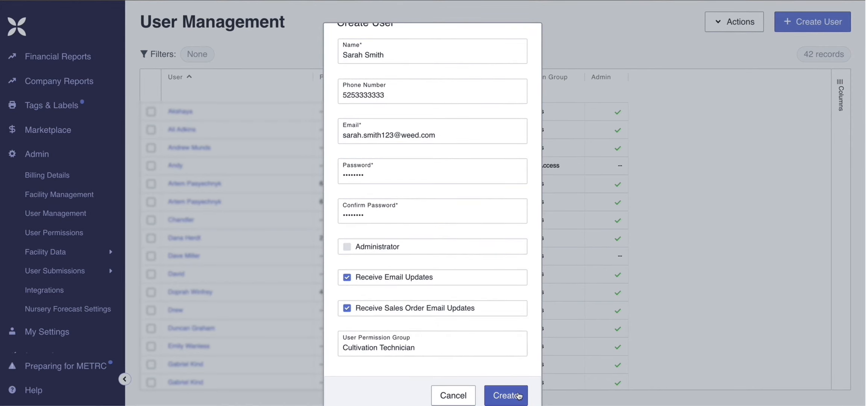
{"action": "left_click", "coordinate": [520, 395]}
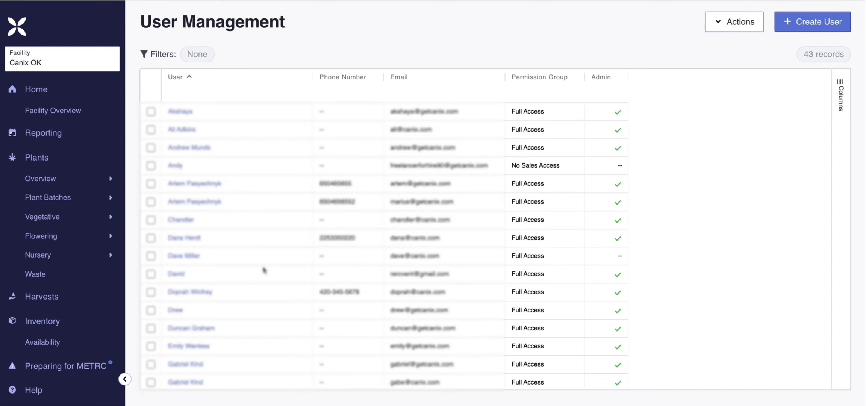
{"action": "scroll", "coordinate": [263, 270], "scroll_direction": "down", "scroll_amount": 6}
{"action": "scroll", "coordinate": [264, 270], "scroll_direction": "down", "scroll_amount": 3}
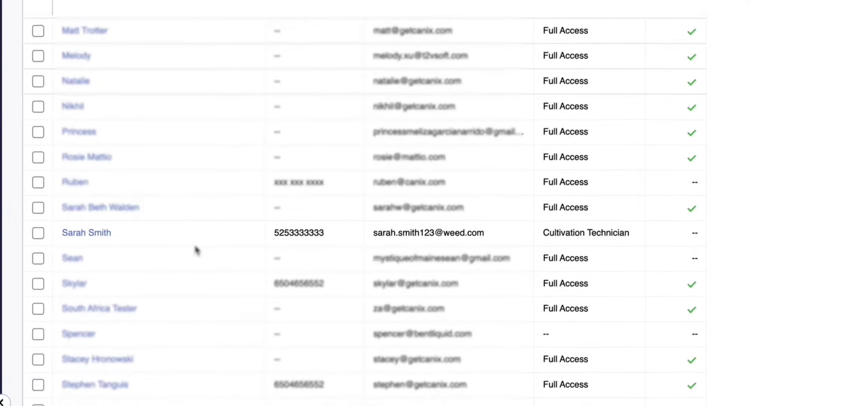
{"action": "scroll", "coordinate": [195, 250], "scroll_direction": "down", "scroll_amount": 2}
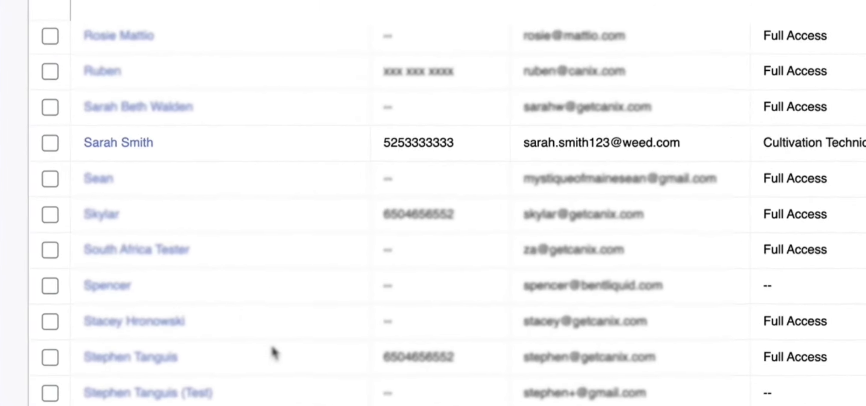